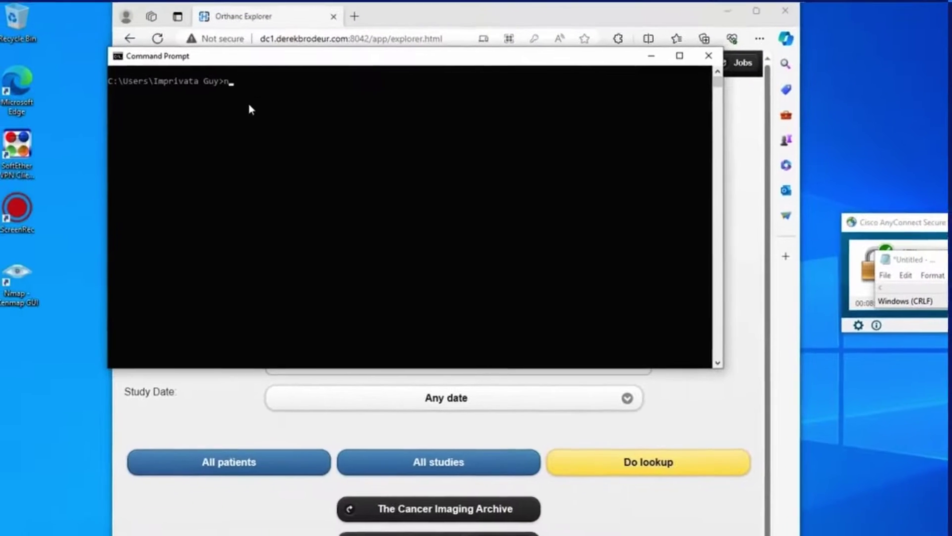
- Run ipconfig and highlight the Ethernet and Ethernet 2 adapter address and gateway details
{"action": "key", "text": "BackSpace"}
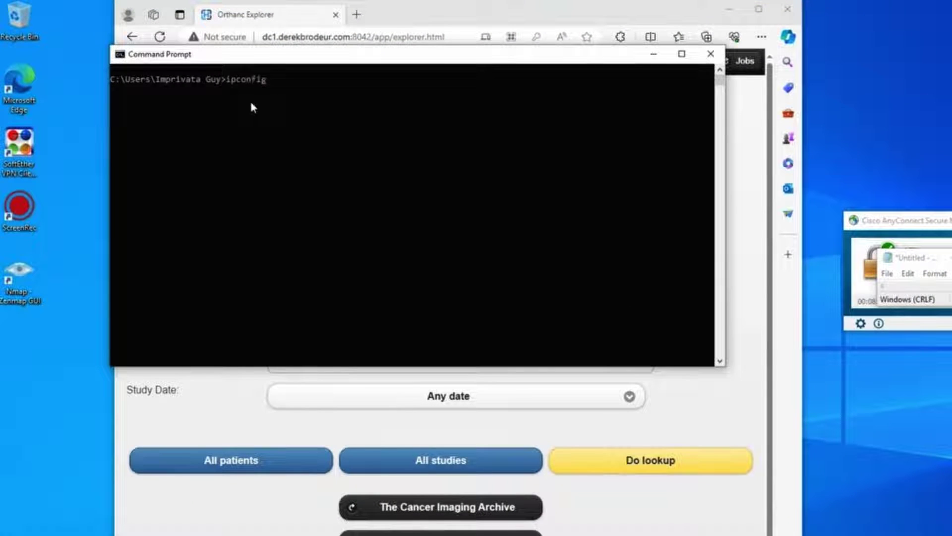
{"action": "type", "text": "ipconfig"}
{"action": "key", "text": "Return"}
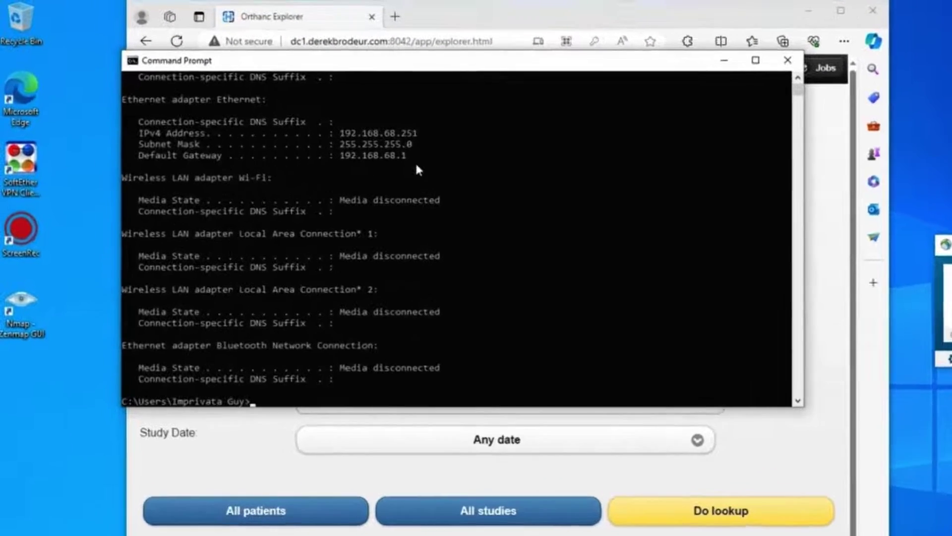
{"action": "left_click_drag", "start_coordinate": [379, 142], "coordinate": [252, 120]}
{"action": "scroll", "coordinate": [410, 203], "scroll_direction": "up", "scroll_amount": 6}
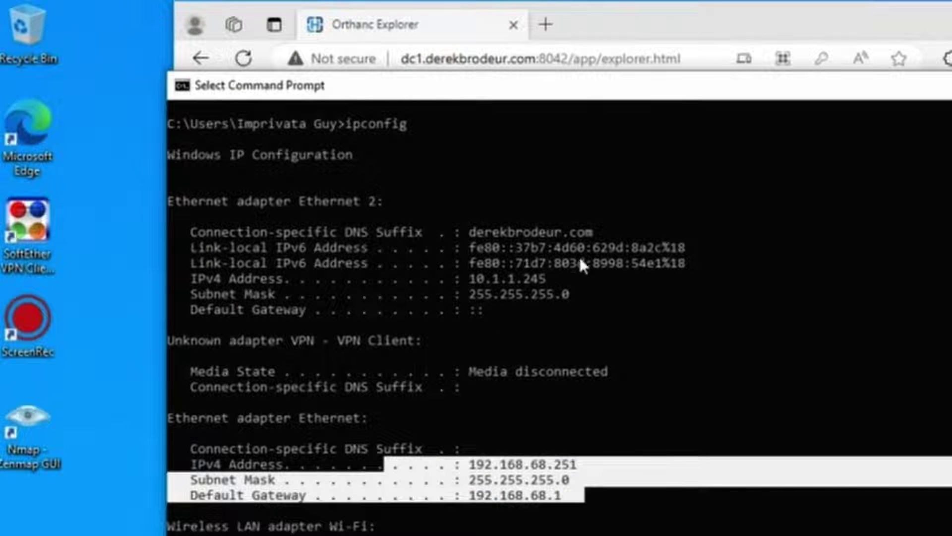
{"action": "left_click_drag", "start_coordinate": [573, 311], "coordinate": [160, 232]}
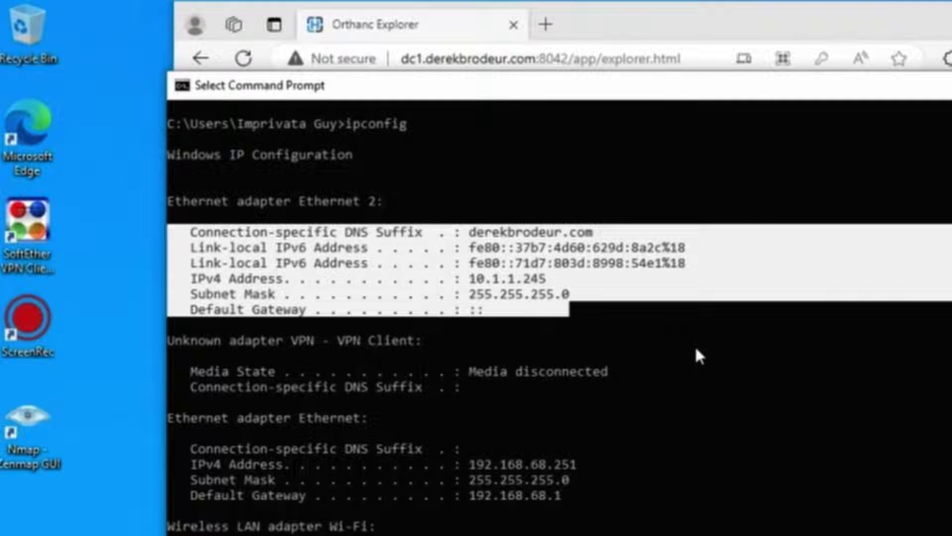
{"action": "scroll", "coordinate": [695, 344], "scroll_direction": "down", "scroll_amount": 7}
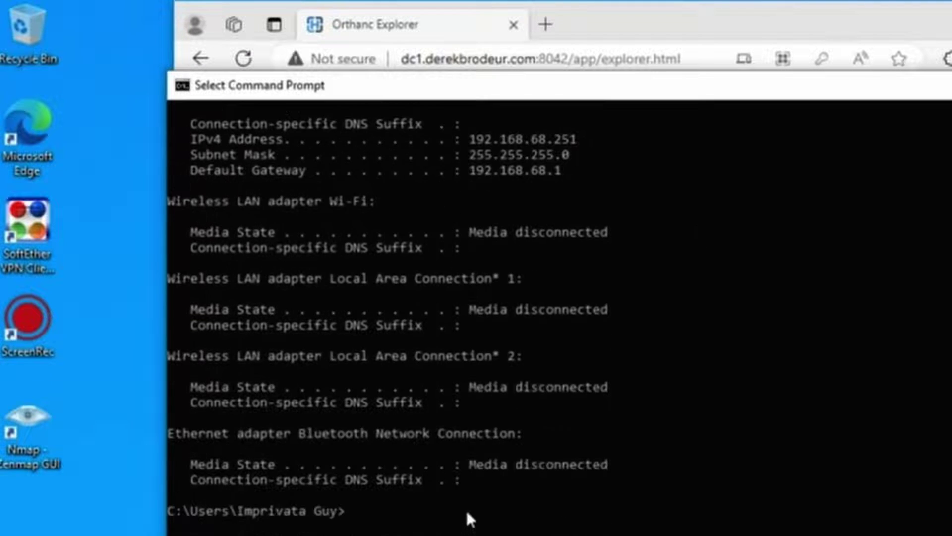
- Resolve the domain controller's hostname with nslookup and highlight its address, 10.1.3.180
{"action": "left_click", "coordinate": [466, 510]}
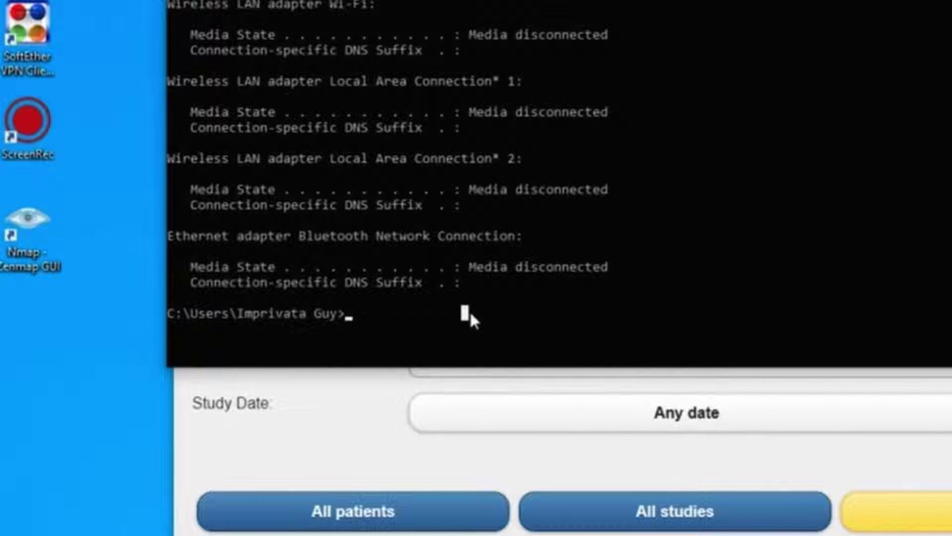
{"action": "type", "text": "nslookup dc1"}
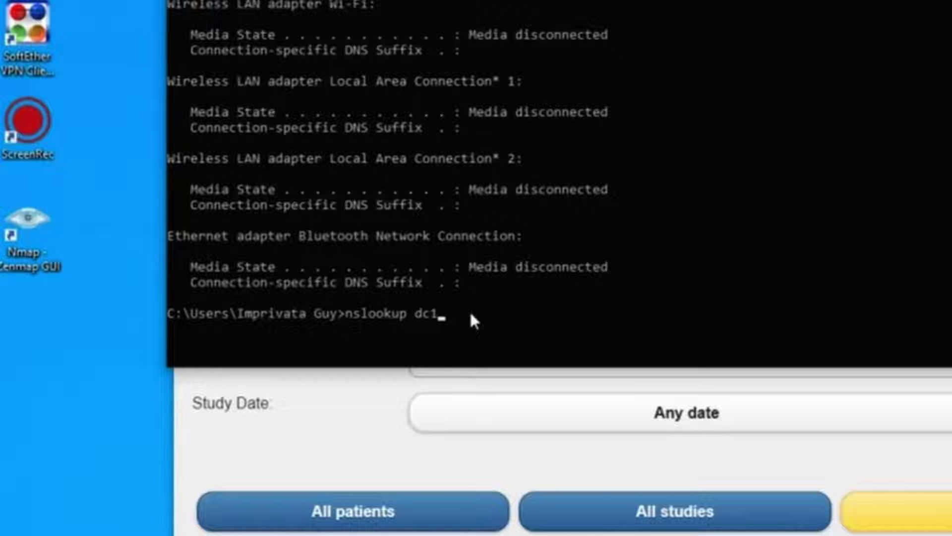
{"action": "type", "text": ".derekbrodeur.com"}
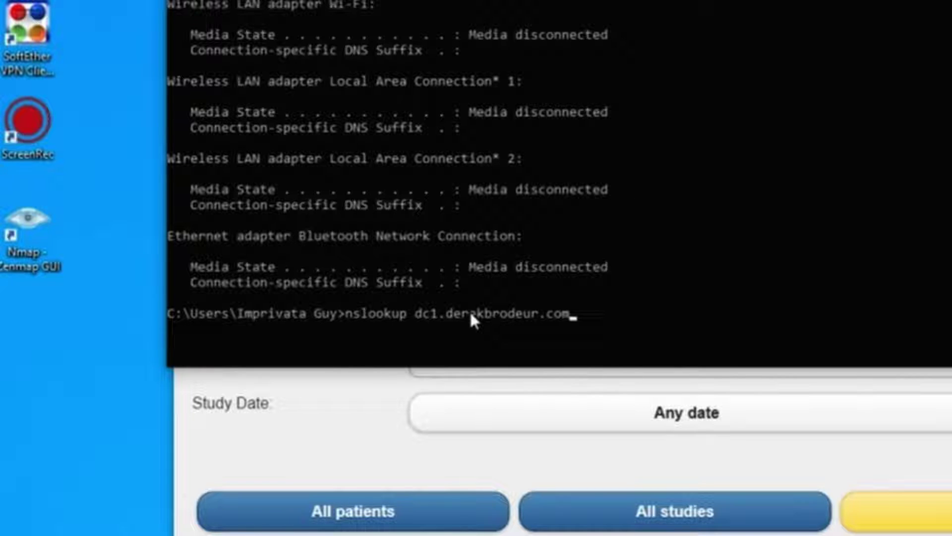
{"action": "key", "text": "Return"}
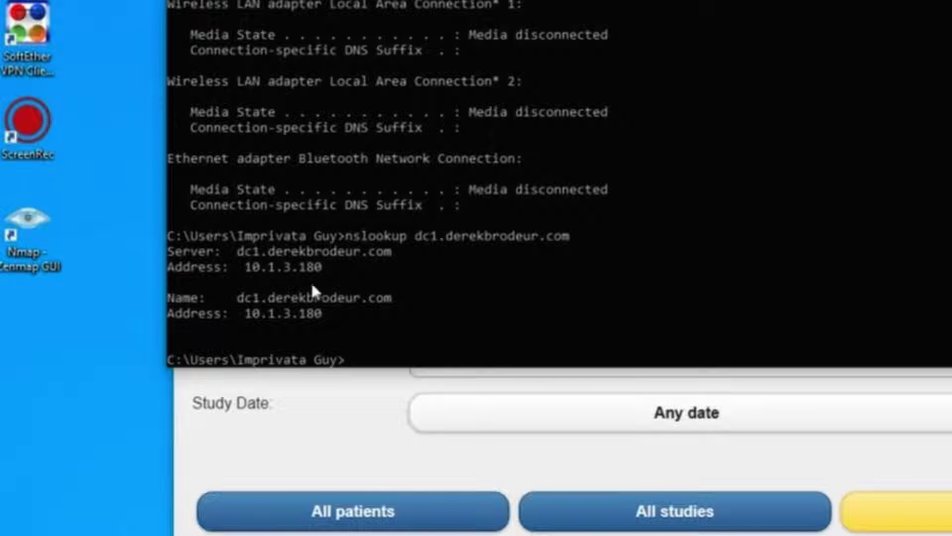
{"action": "left_click_drag", "start_coordinate": [336, 267], "coordinate": [268, 270]}
- Browse to the Orthanc server at 10.1.3.180:8042 and sign in with the username and password
{"action": "left_click", "coordinate": [351, 434]}
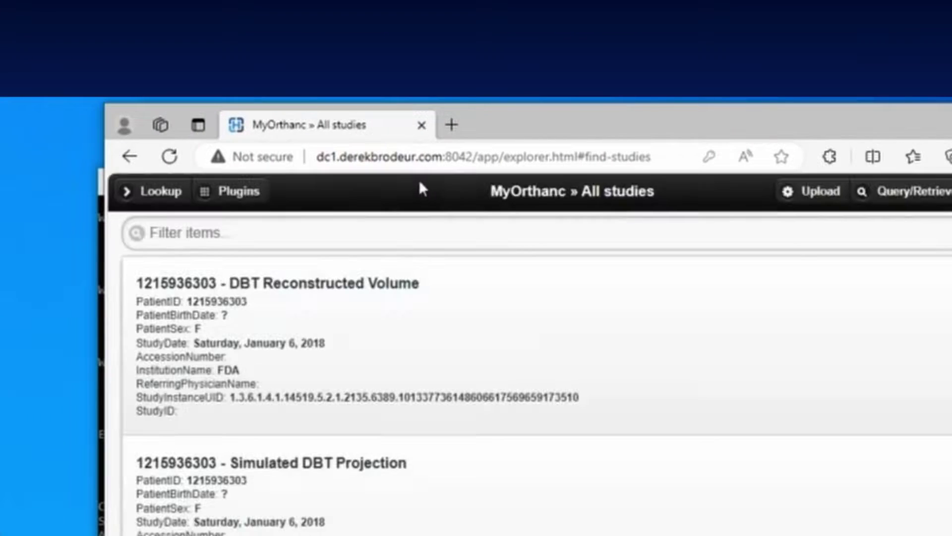
{"action": "left_click", "coordinate": [397, 167]}
{"action": "type", "text": "10"}
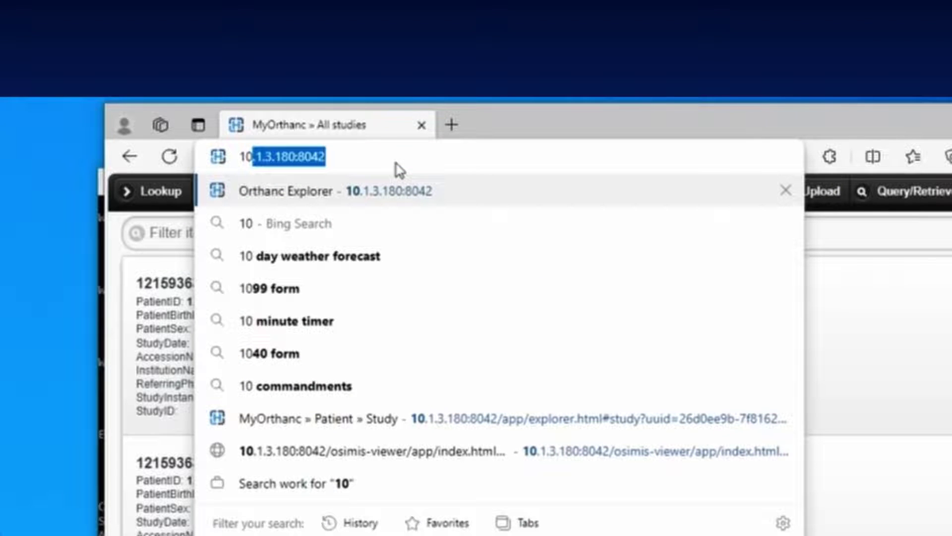
{"action": "key", "text": "Return"}
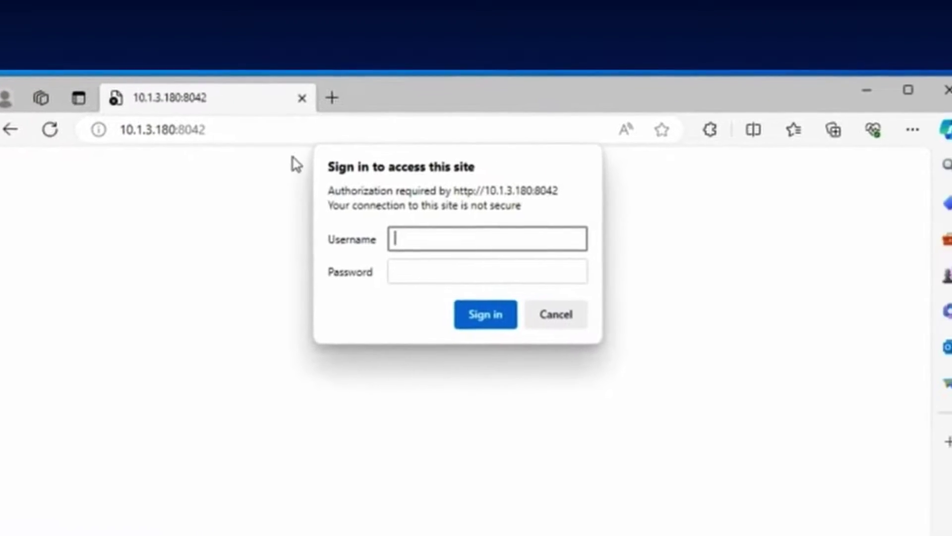
{"action": "type", "text": "hajny"}
{"action": "key", "text": "Tab"}
{"action": "key", "text": "Return"}
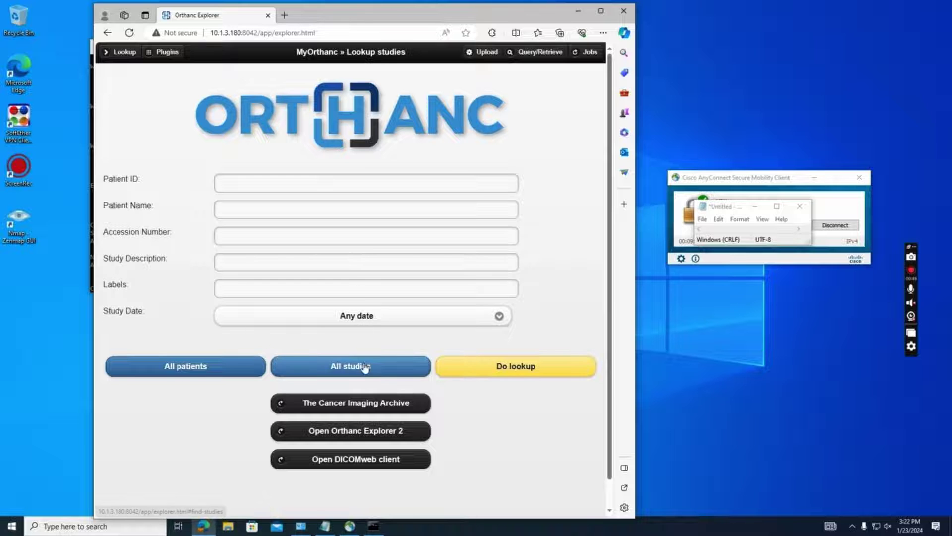
- Find and open the MR BRAIN WO+W CONTRAST study in the All studies list
{"action": "left_click", "coordinate": [365, 367]}
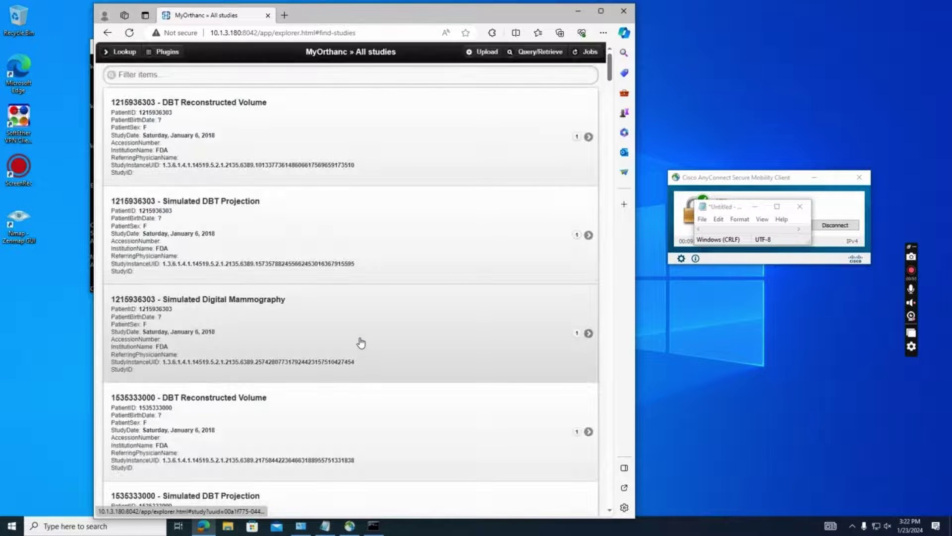
{"action": "scroll", "coordinate": [361, 342], "scroll_direction": "down", "scroll_amount": 20}
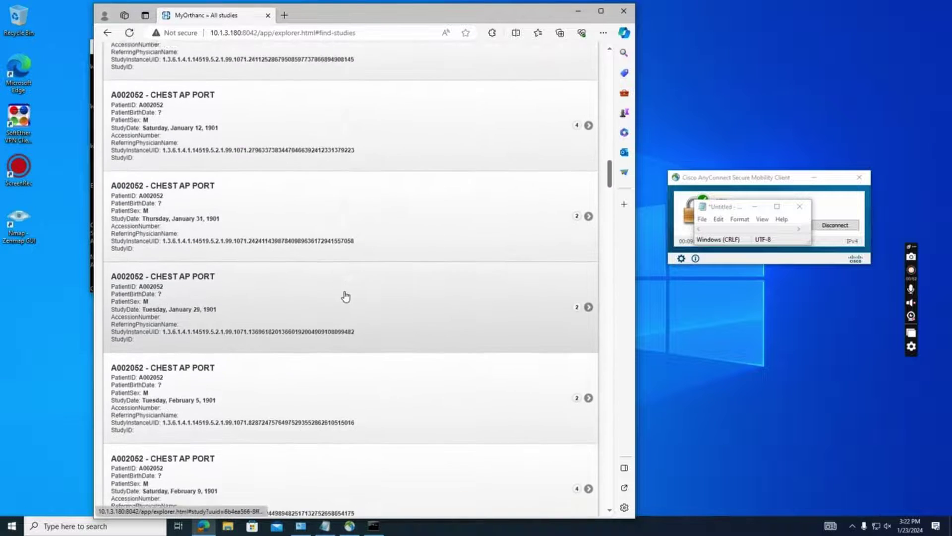
{"action": "scroll", "coordinate": [346, 297], "scroll_direction": "down", "scroll_amount": 10}
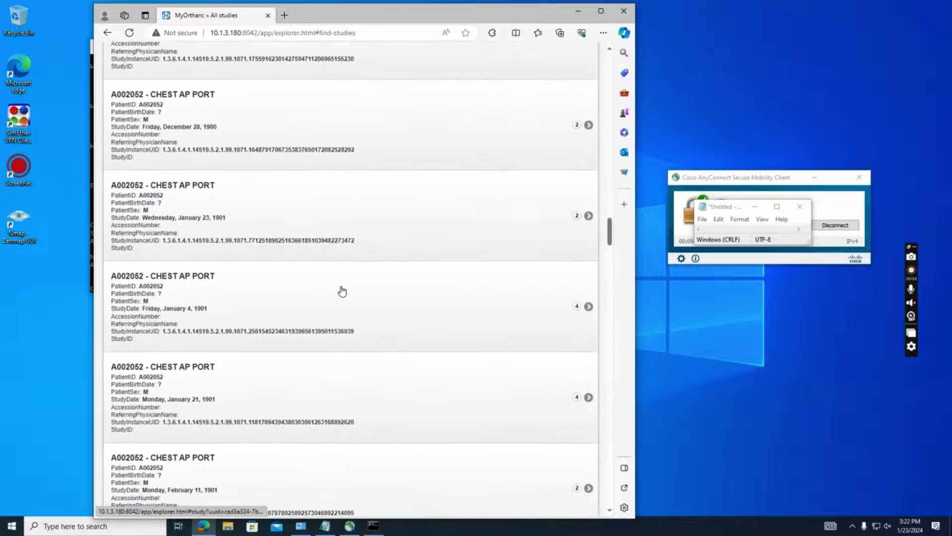
{"action": "scroll", "coordinate": [342, 291], "scroll_direction": "down", "scroll_amount": 10}
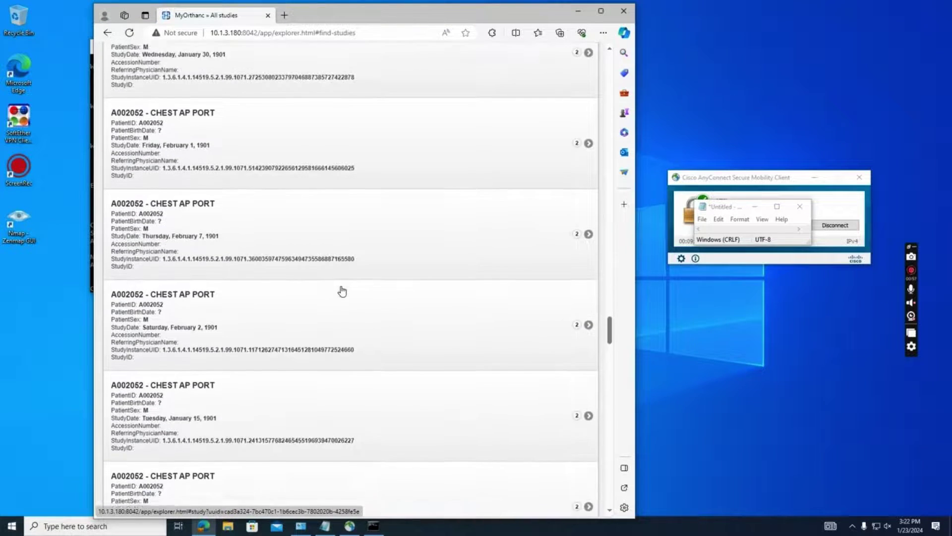
{"action": "scroll", "coordinate": [342, 291], "scroll_direction": "down", "scroll_amount": 10}
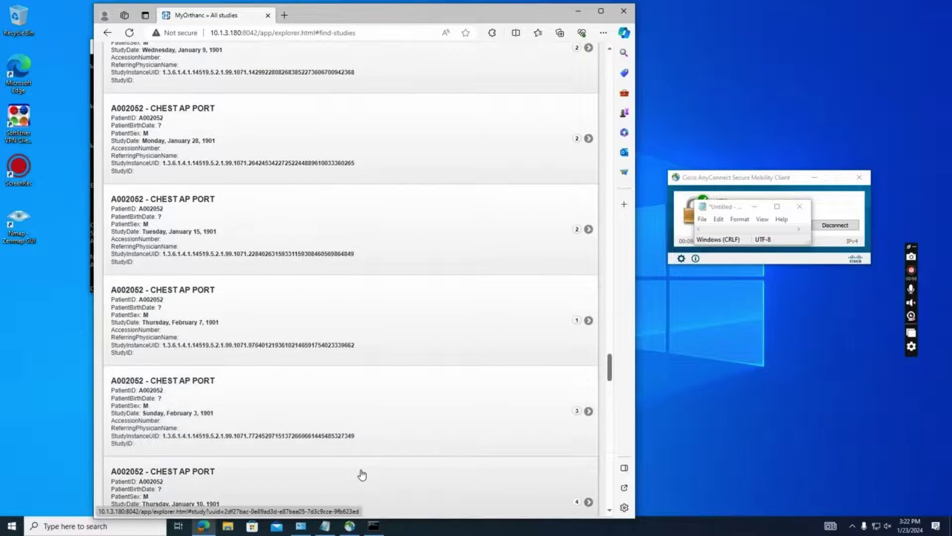
{"action": "scroll", "coordinate": [362, 475], "scroll_direction": "down", "scroll_amount": 10}
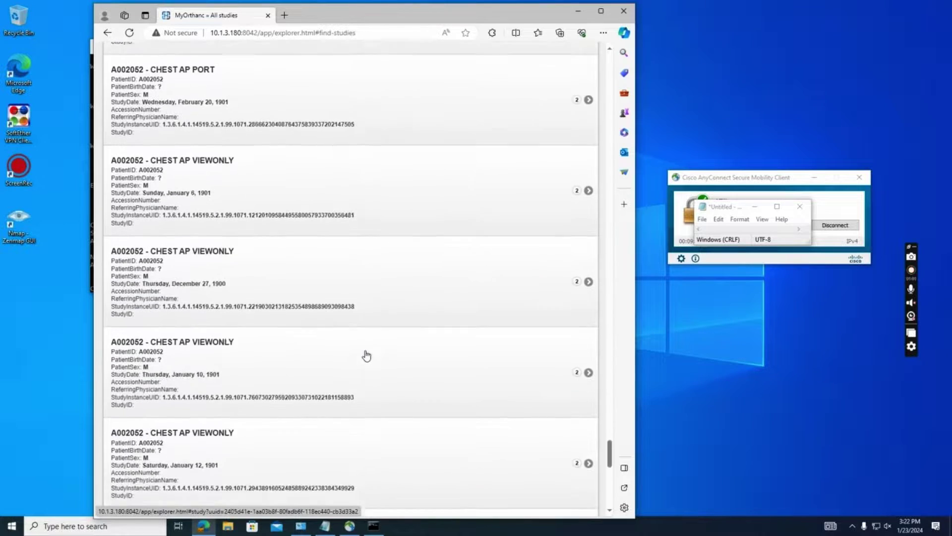
{"action": "scroll", "coordinate": [366, 355], "scroll_direction": "down", "scroll_amount": 8}
{"action": "left_click", "coordinate": [384, 204]}
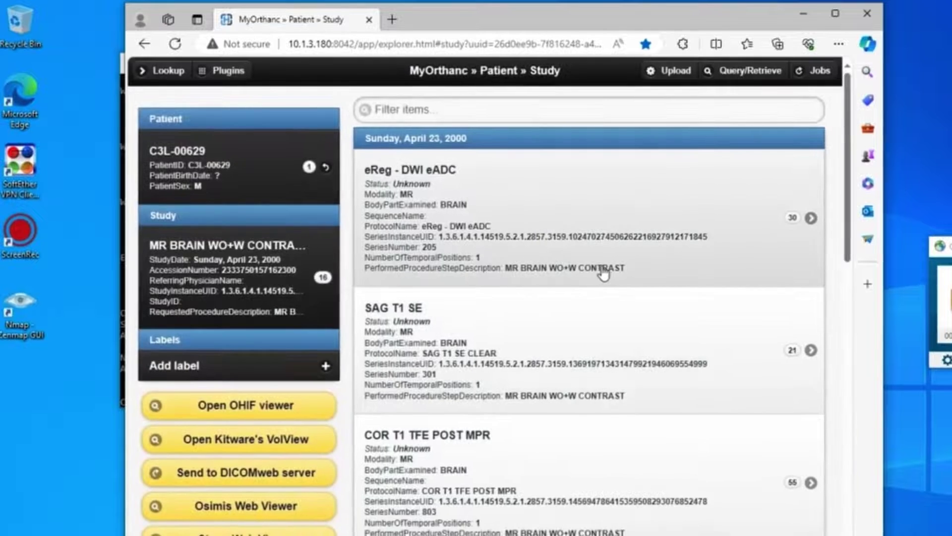
- Open the sT1W_3D_TFE_AX POST series and launch it in Osimis Web Viewer
{"action": "scroll", "coordinate": [602, 258], "scroll_direction": "down", "scroll_amount": 3}
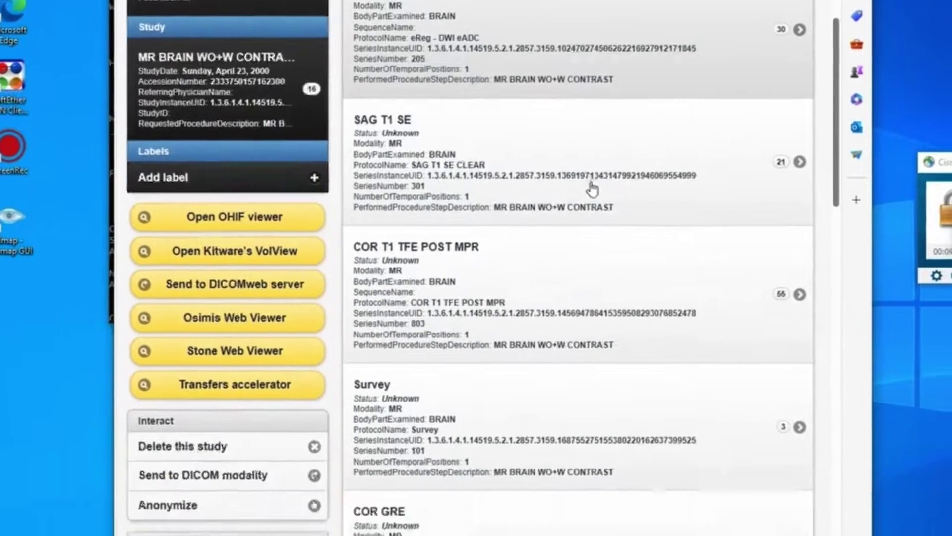
{"action": "scroll", "coordinate": [593, 188], "scroll_direction": "down", "scroll_amount": 12}
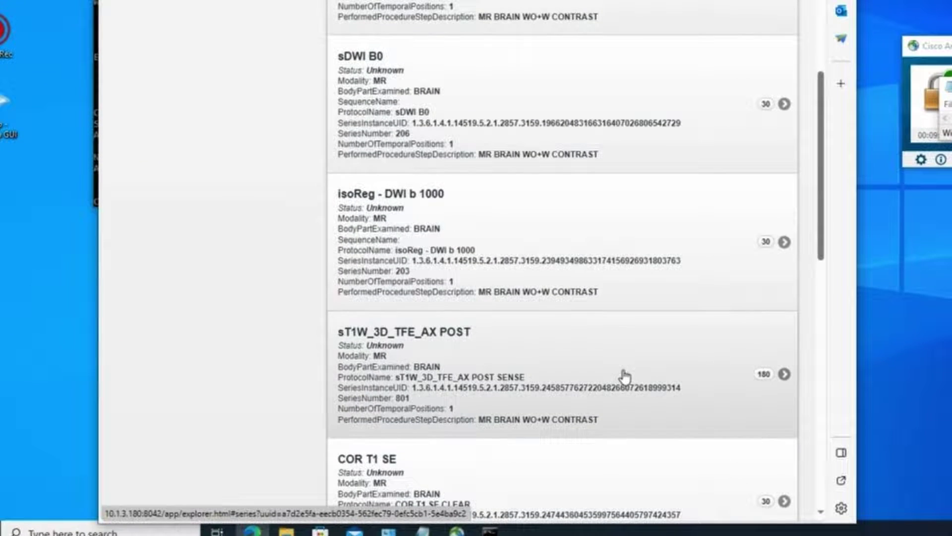
{"action": "left_click", "coordinate": [625, 377]}
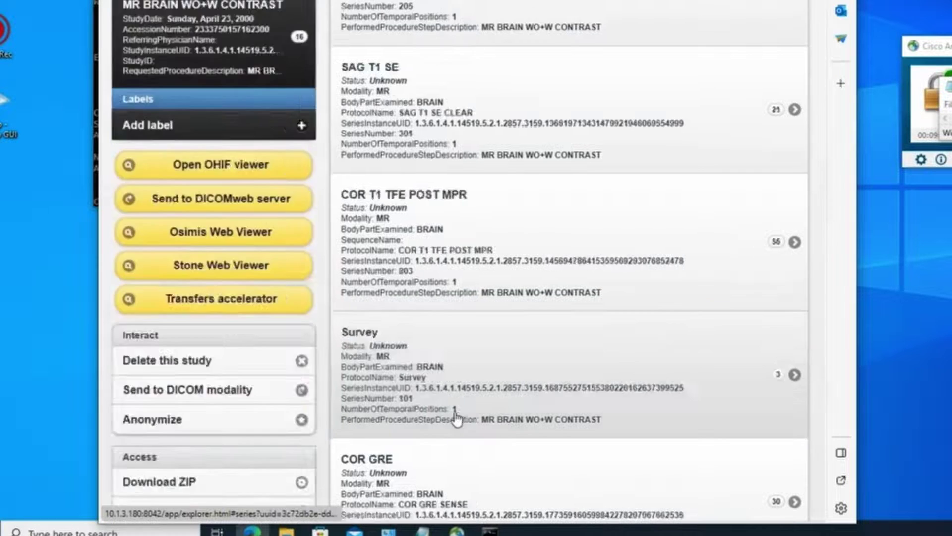
{"action": "scroll", "coordinate": [241, 365], "scroll_direction": "down", "scroll_amount": 2}
{"action": "scroll", "coordinate": [242, 366], "scroll_direction": "down", "scroll_amount": 2}
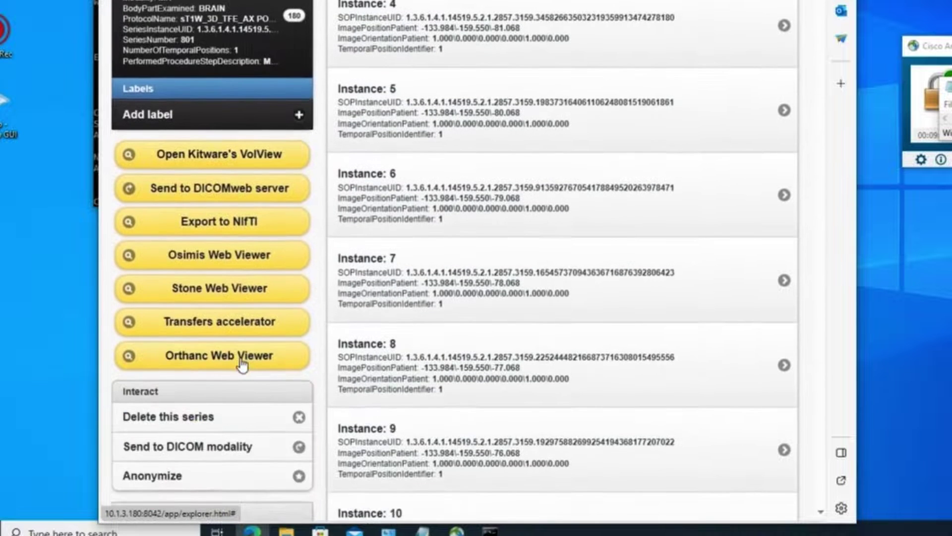
{"action": "left_click", "coordinate": [194, 269]}
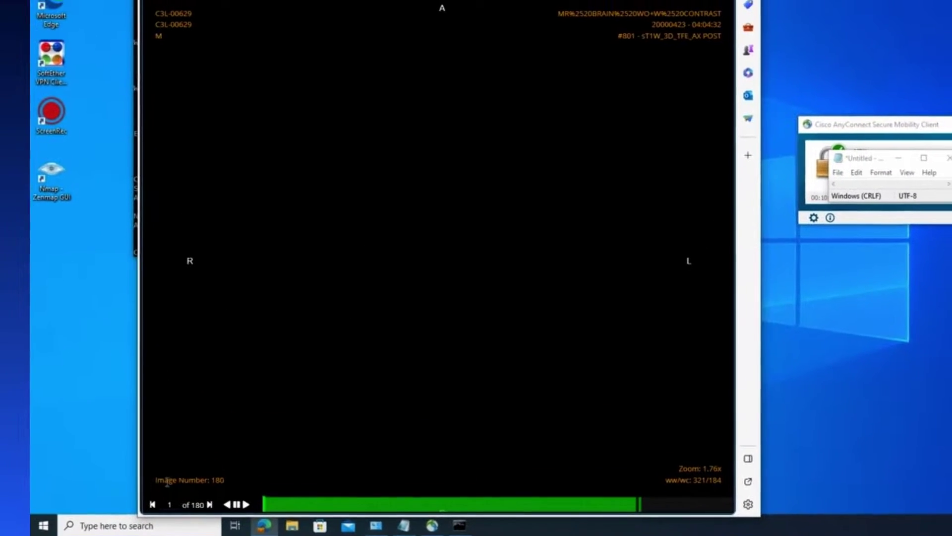
- Play the 180 sT1W_3D_TFE_AX POST slices as a 30 fps cine loop
{"action": "mouse_move", "coordinate": [243, 499]}
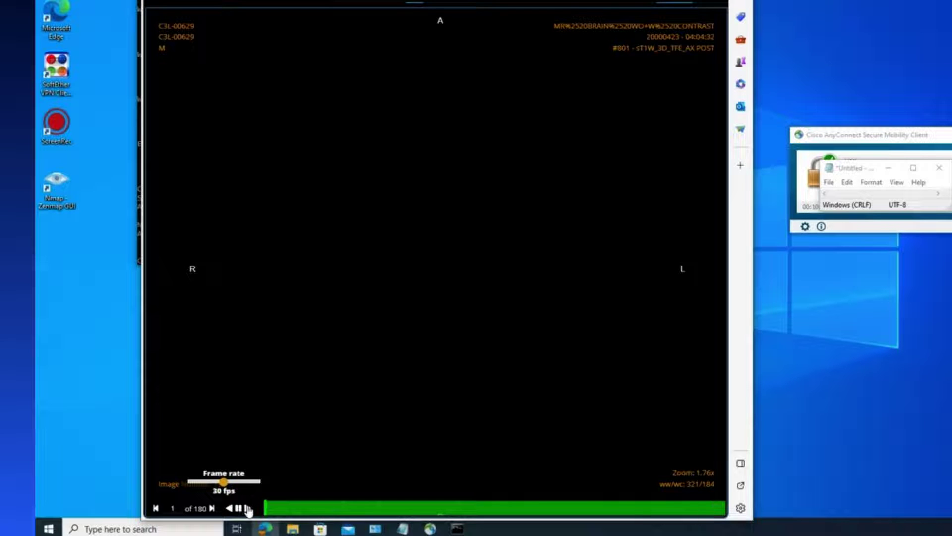
{"action": "left_click", "coordinate": [248, 508]}
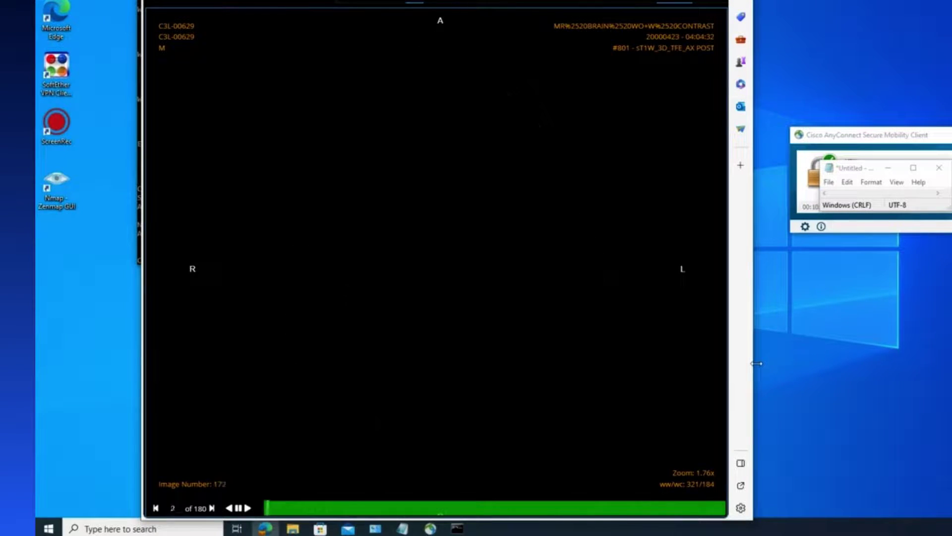
{"action": "mouse_move", "coordinate": [238, 513]}
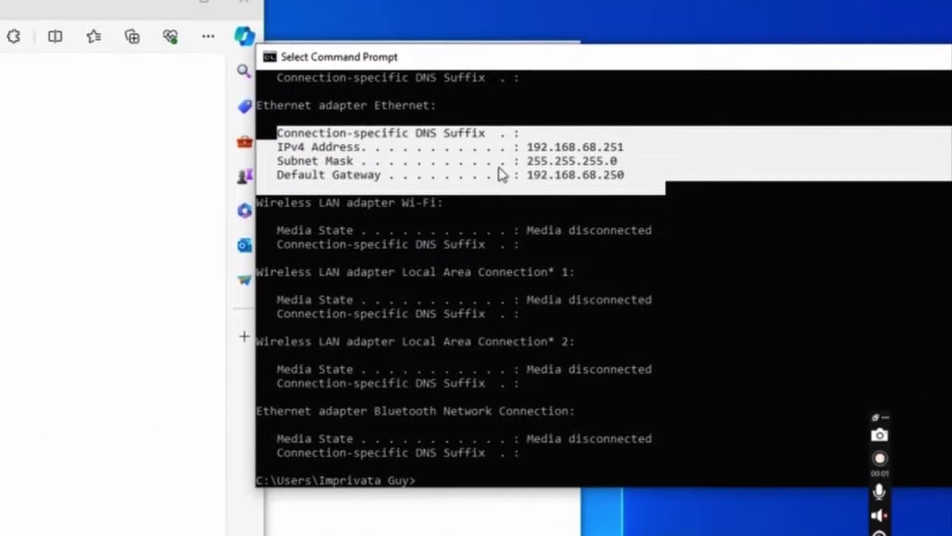
- Select the gateway's .250 ending, then sign in to Orthanc at orthanc.thesecuritypanda.org
{"action": "left_click", "coordinate": [604, 179]}
{"action": "left_click_drag", "start_coordinate": [603, 176], "coordinate": [629, 176]}
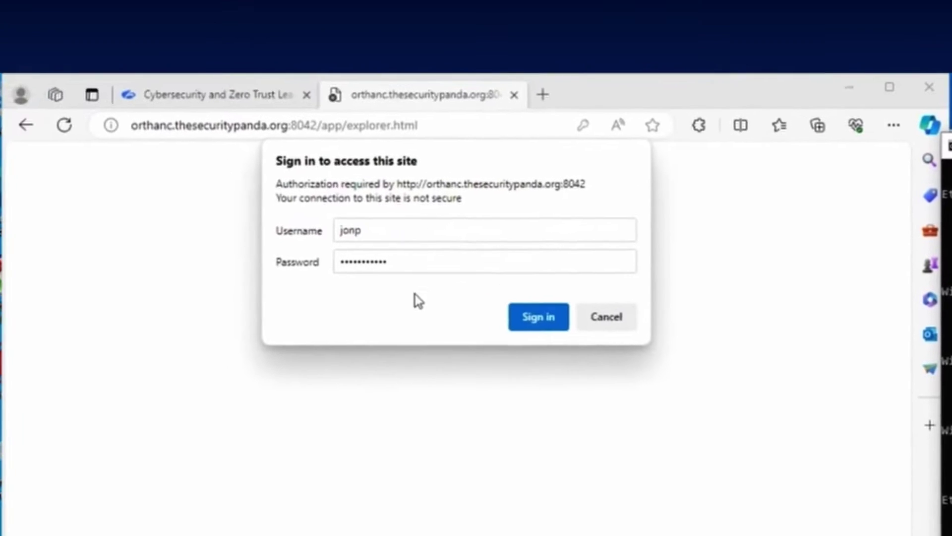
{"action": "left_click", "coordinate": [0, 229]}
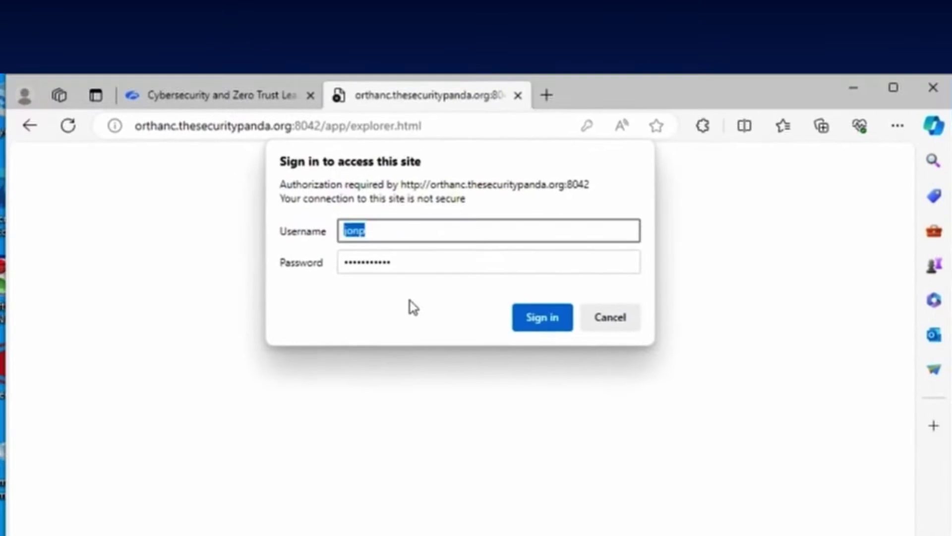
{"action": "left_click", "coordinate": [544, 322]}
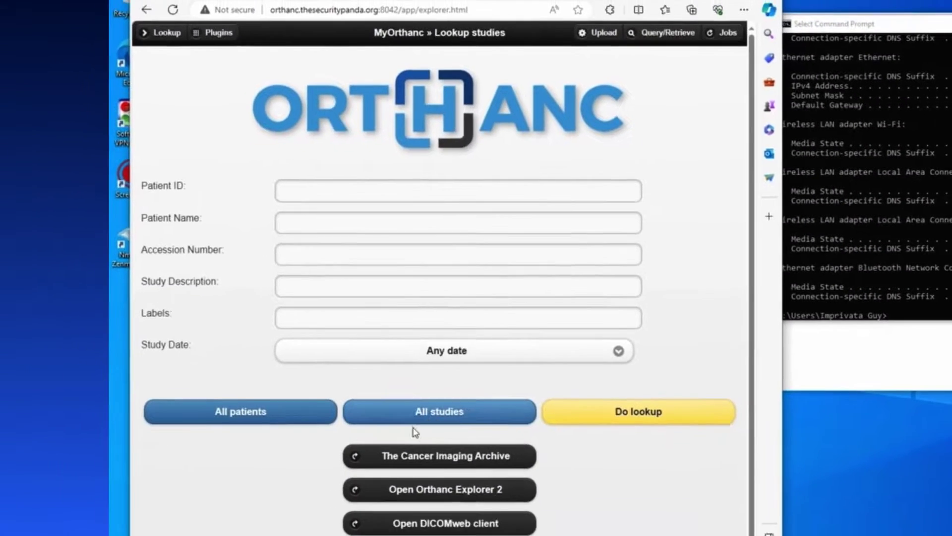
- Filter all studies with 'c3' and open the April 2000 MR BRAIN study
{"action": "left_click", "coordinate": [427, 411]}
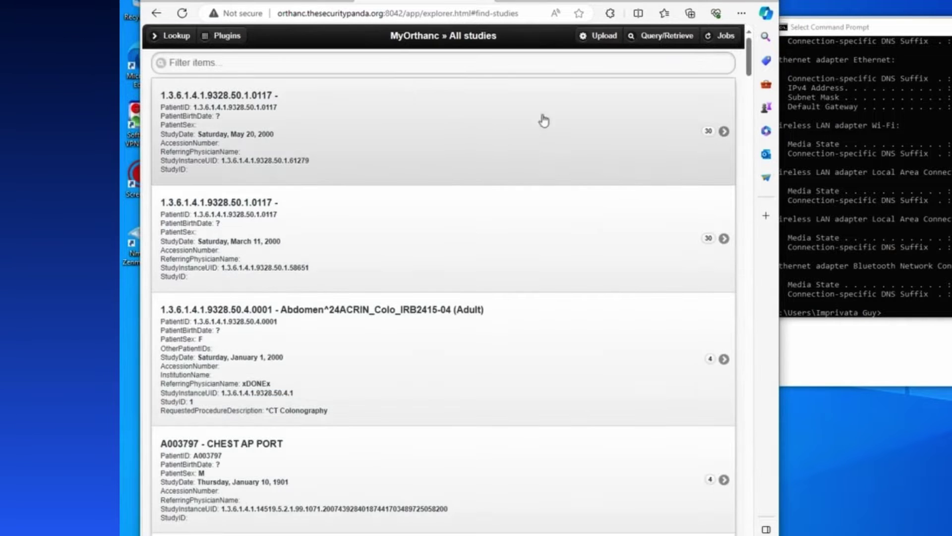
{"action": "left_click", "coordinate": [368, 61]}
{"action": "type", "text": "c3"}
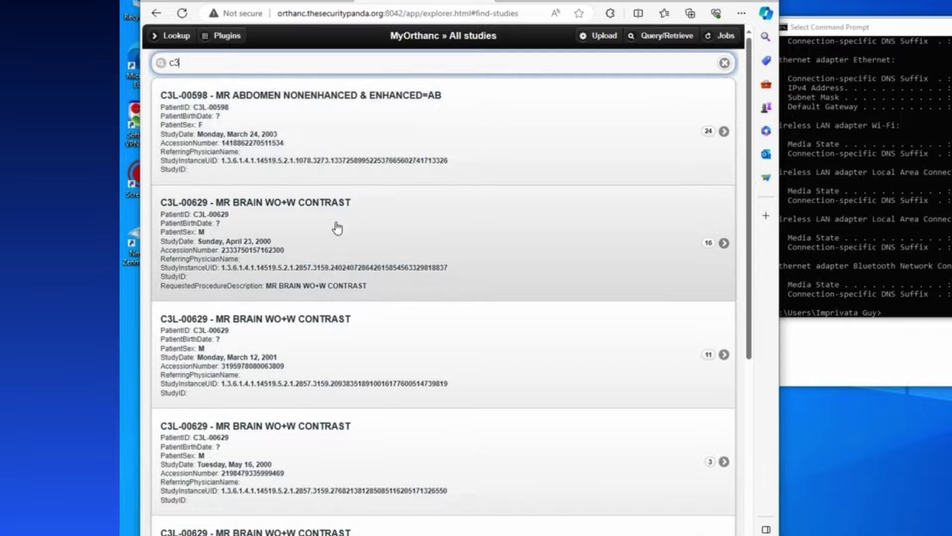
{"action": "left_click", "coordinate": [338, 229]}
- Open the sT1W_3D_TFE_AX POST series in Osimis Web Viewer and dismiss the startup information panel
{"action": "scroll", "coordinate": [640, 263], "scroll_direction": "down", "scroll_amount": 6}
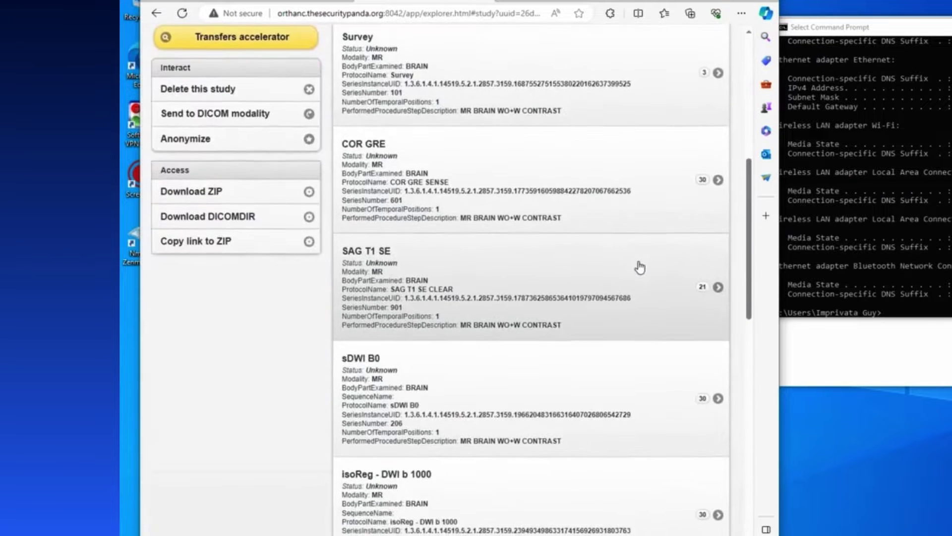
{"action": "scroll", "coordinate": [640, 268], "scroll_direction": "down", "scroll_amount": 8}
{"action": "left_click", "coordinate": [593, 221]}
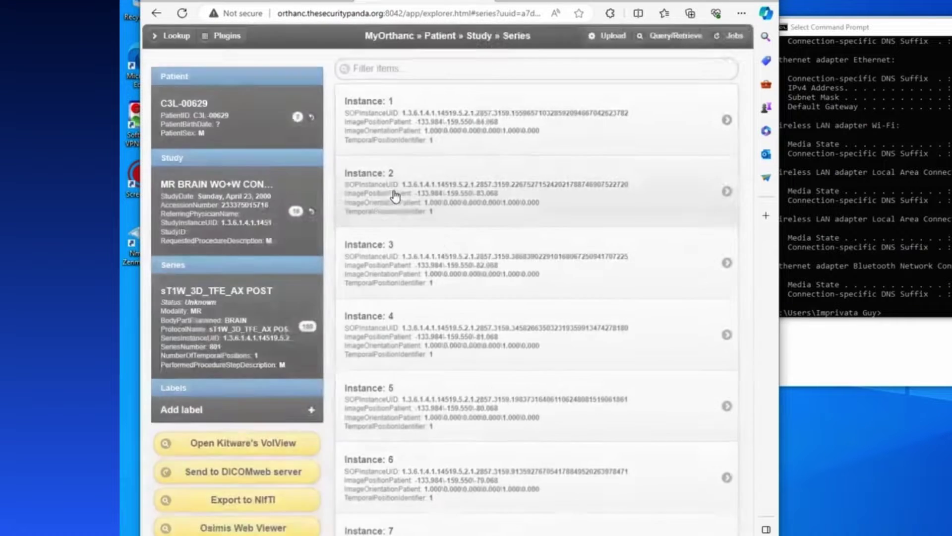
{"action": "scroll", "coordinate": [237, 385], "scroll_direction": "down", "scroll_amount": 3}
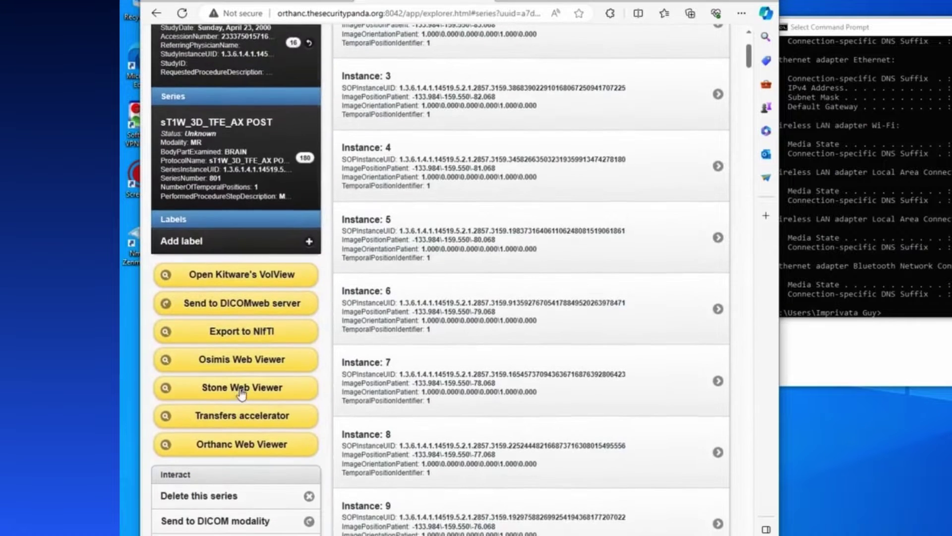
{"action": "left_click", "coordinate": [207, 363]}
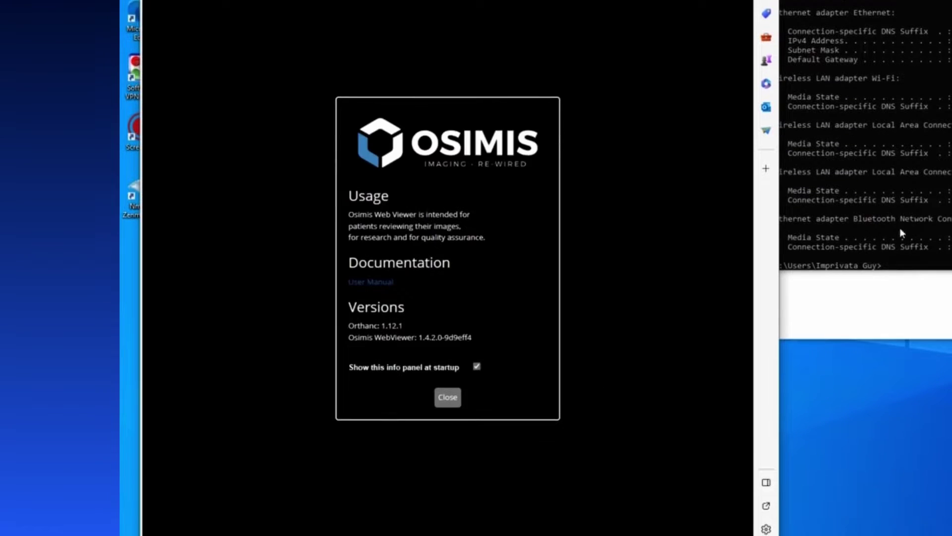
{"action": "left_click", "coordinate": [450, 398]}
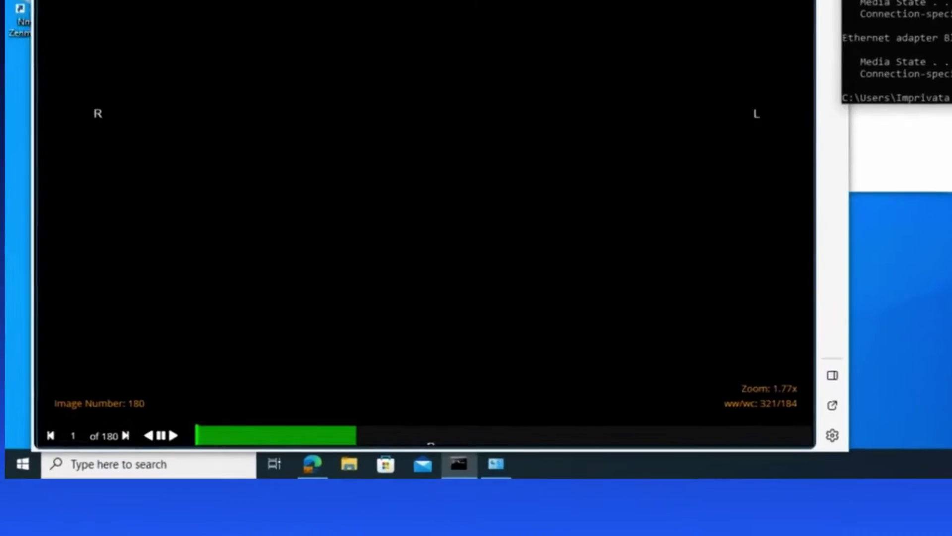